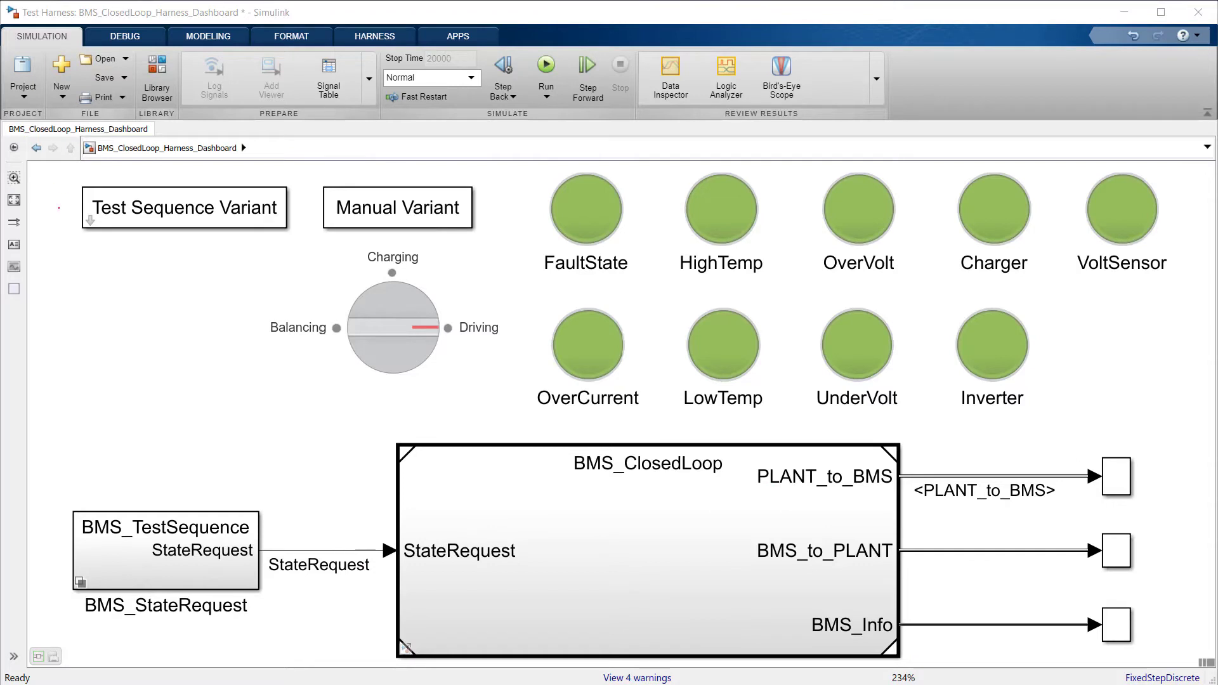
- Mark the Test Sequence Variant, BMS_TestSequence and fault/status lamp blocks, then clear the marks
drag(61, 172, 309, 261)
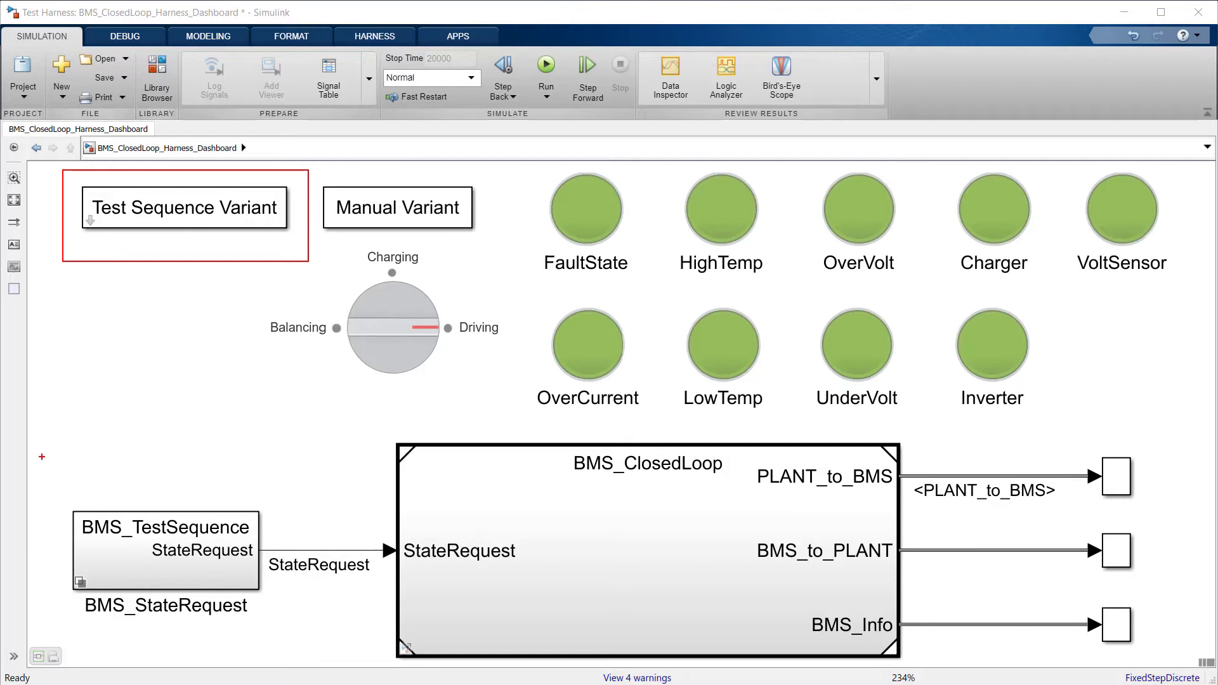
drag(44, 456, 292, 642)
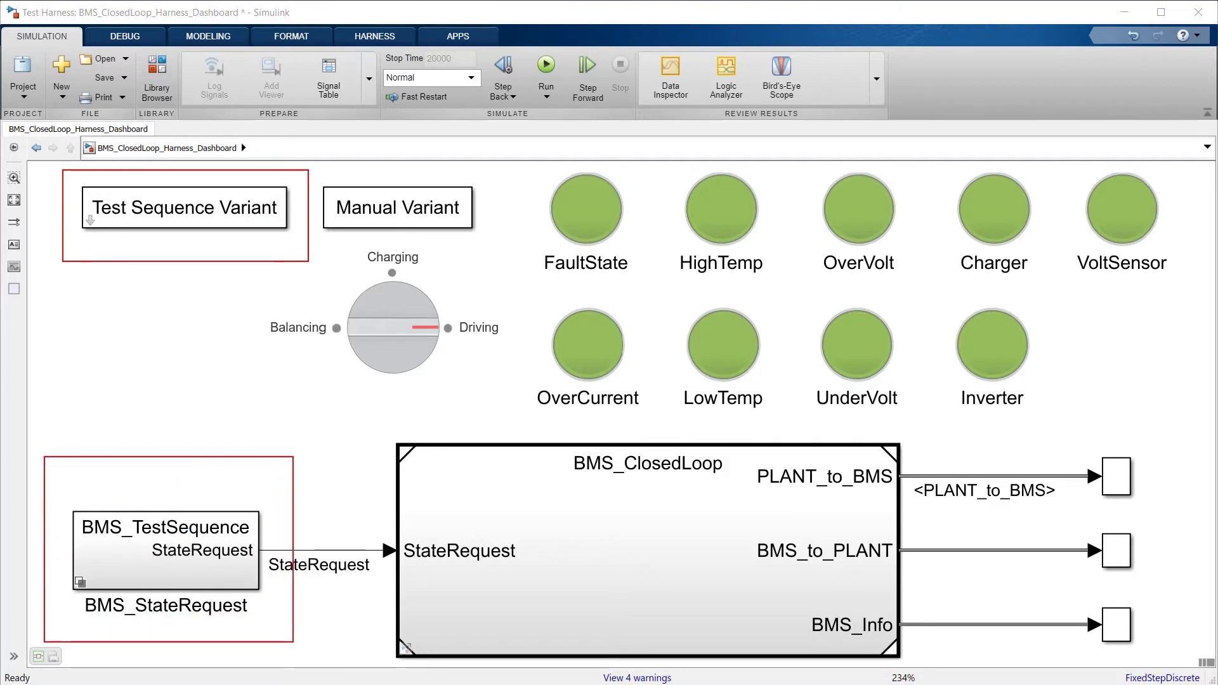
drag(511, 146, 1176, 428)
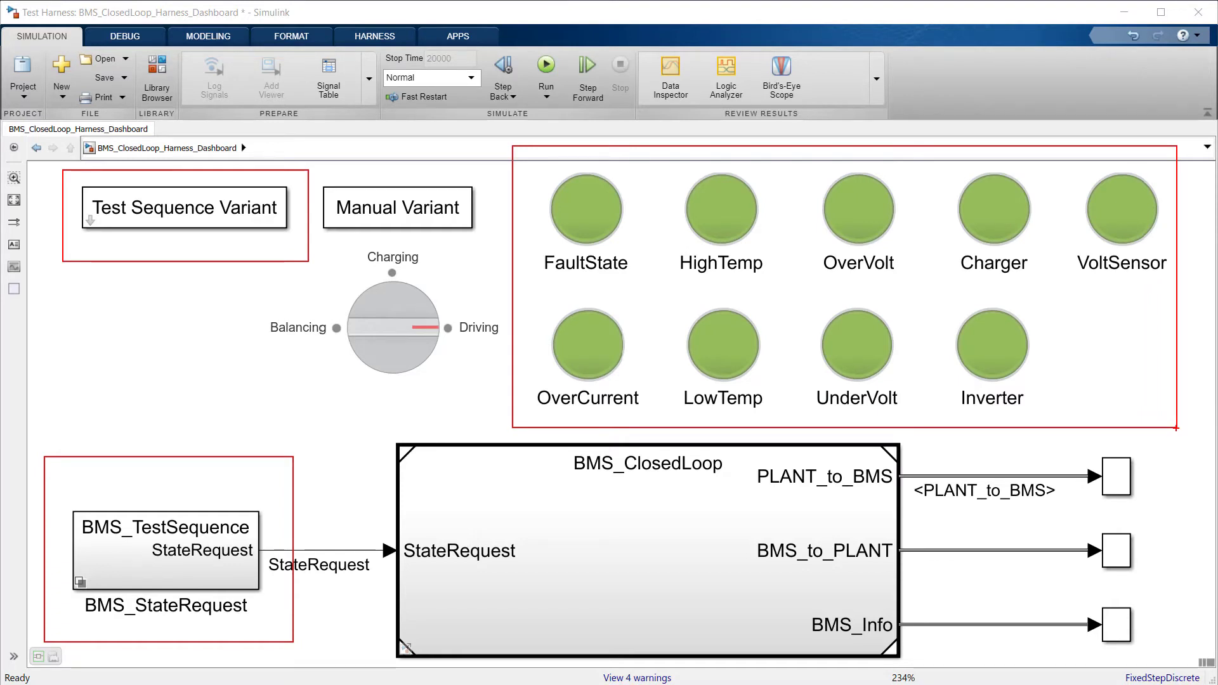
key(Escape)
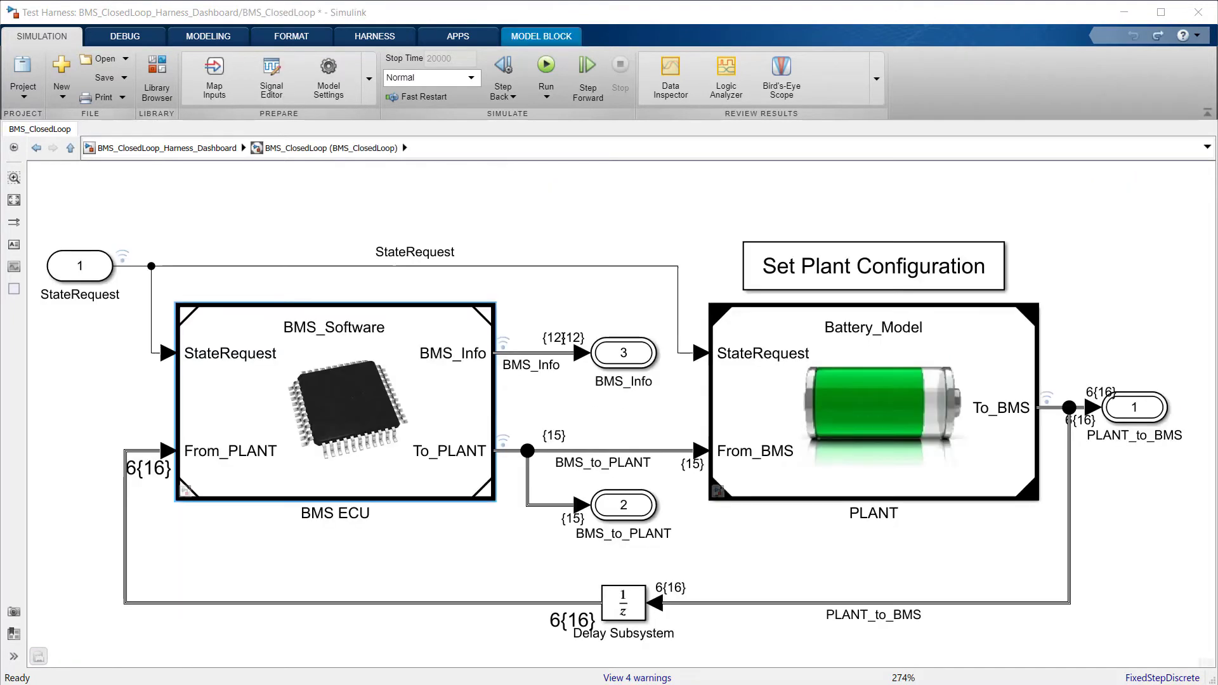
drag(156, 282, 517, 543)
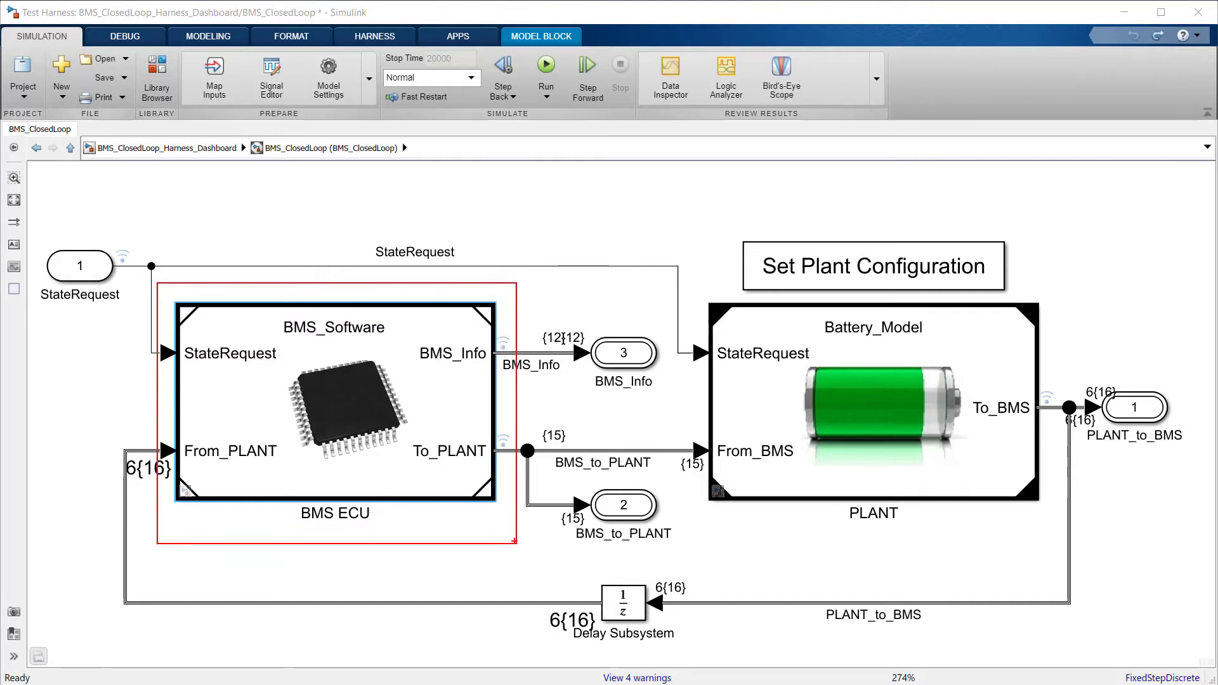
mouse_move(680, 290)
mouse_down()
mouse_move(824, 437)
mouse_move(1063, 522)
mouse_up()
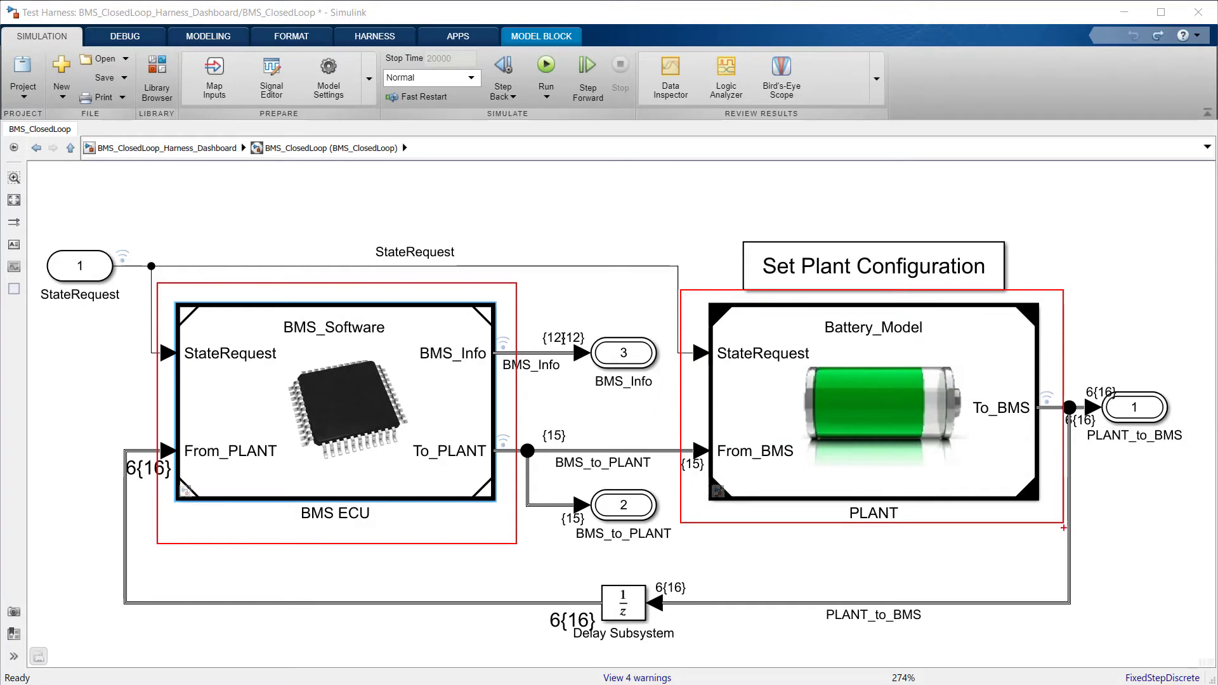
key(Escape)
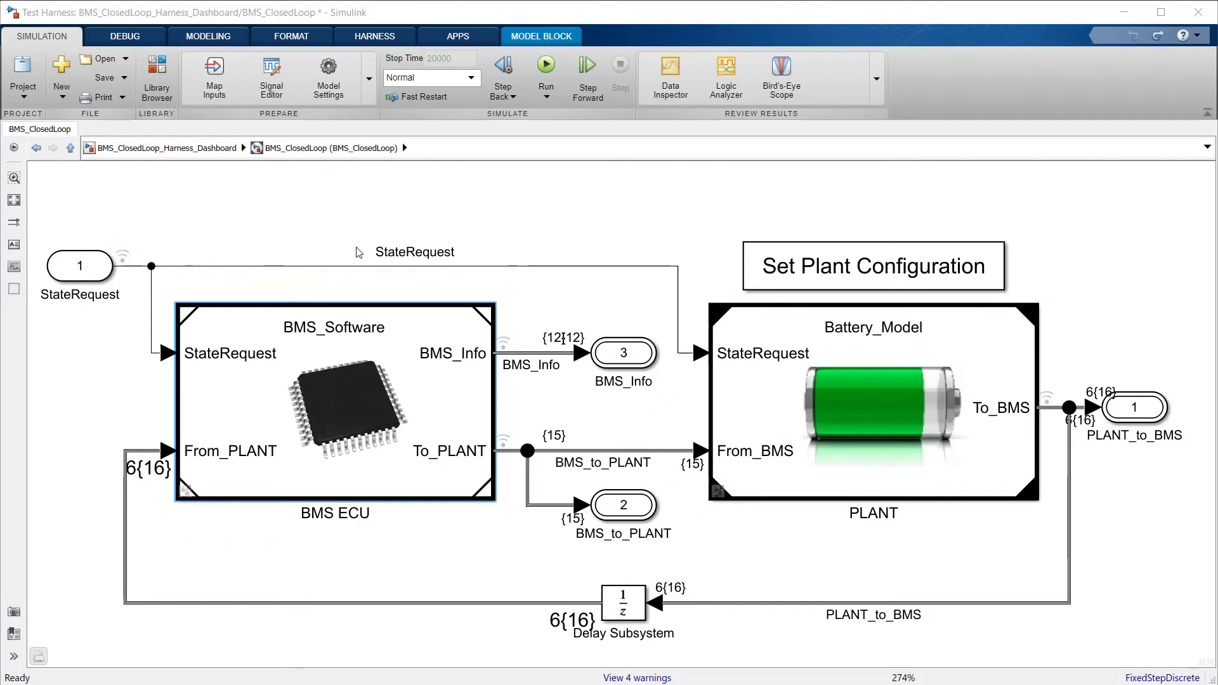
- Open the PLANT subsystem and then its Battery_Pack variant subsystem
double_click(971, 367)
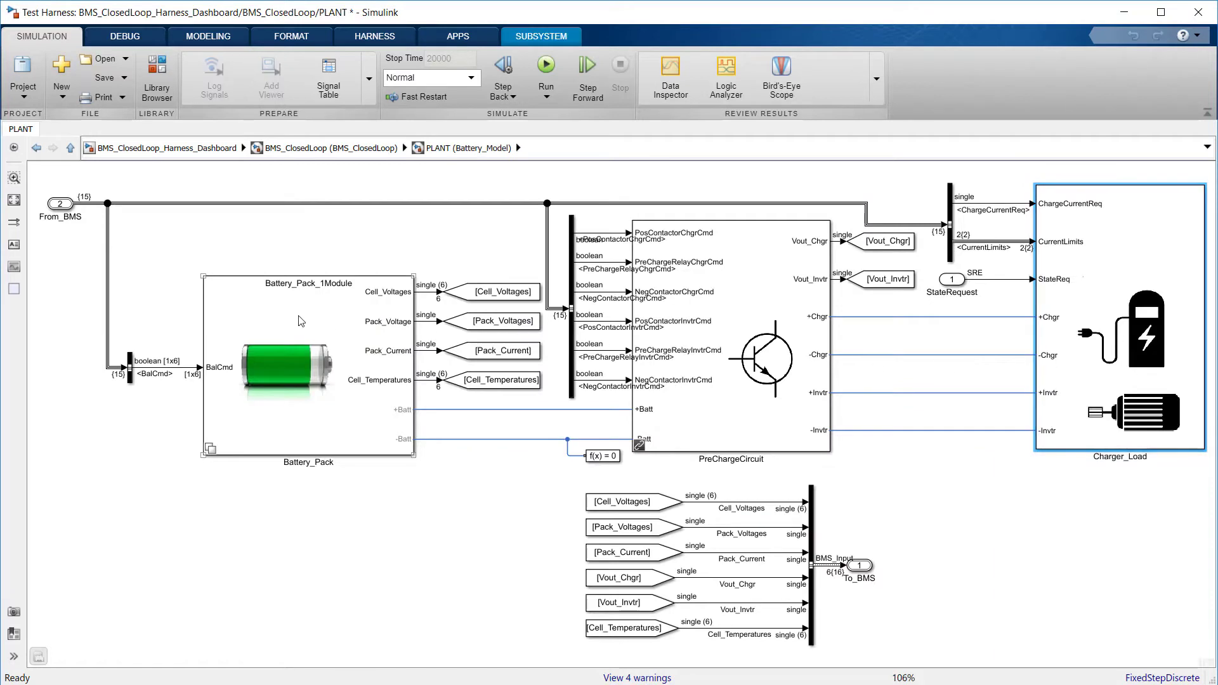
click(300, 321)
double_click(300, 321)
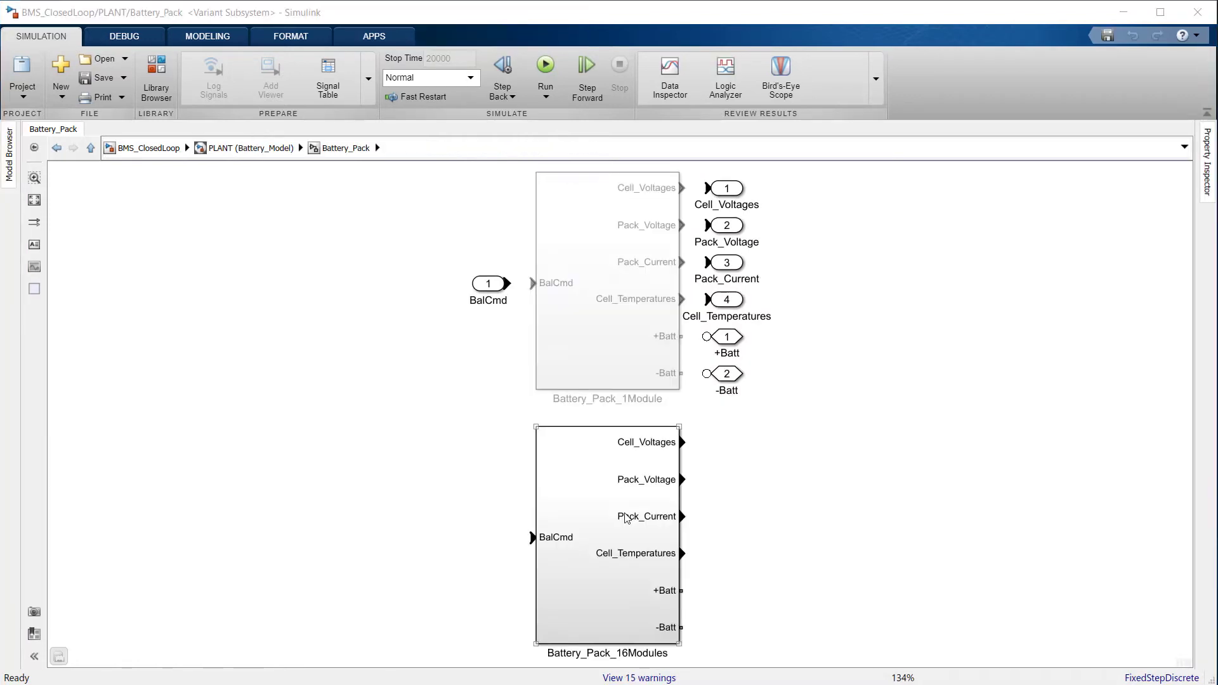
- Open the Battery_Pack_16Modules variant, then select the Battery_Pack block back in PLANT
click(626, 518)
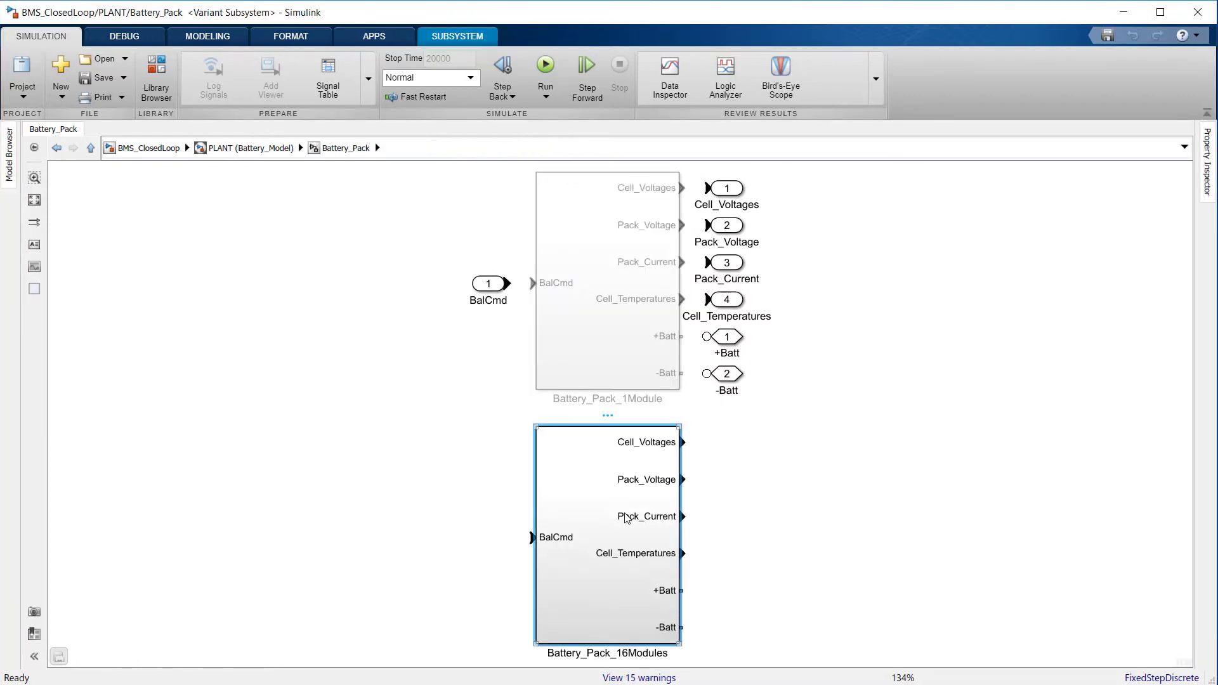
double_click(626, 518)
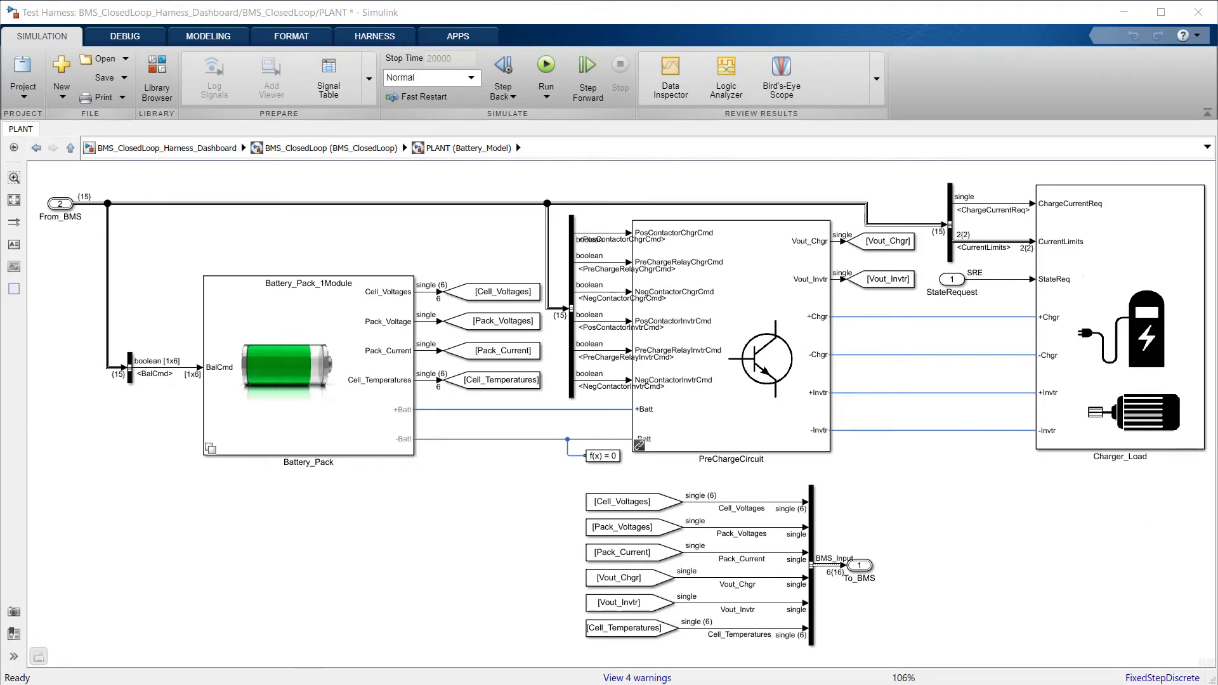
click(373, 324)
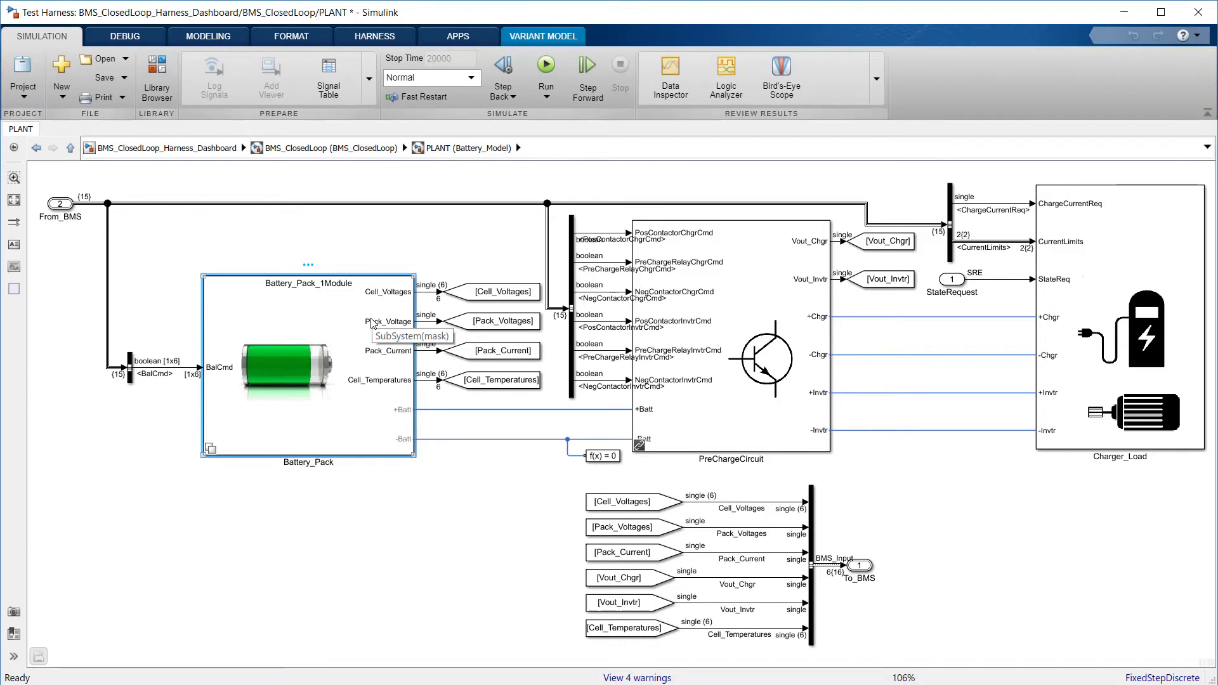
- Drill into Cell_Module_1TC and mark the thermal blocks by Battery(2) and Battery(3), plus Battery(6) and Battery(1)
double_click(373, 323)
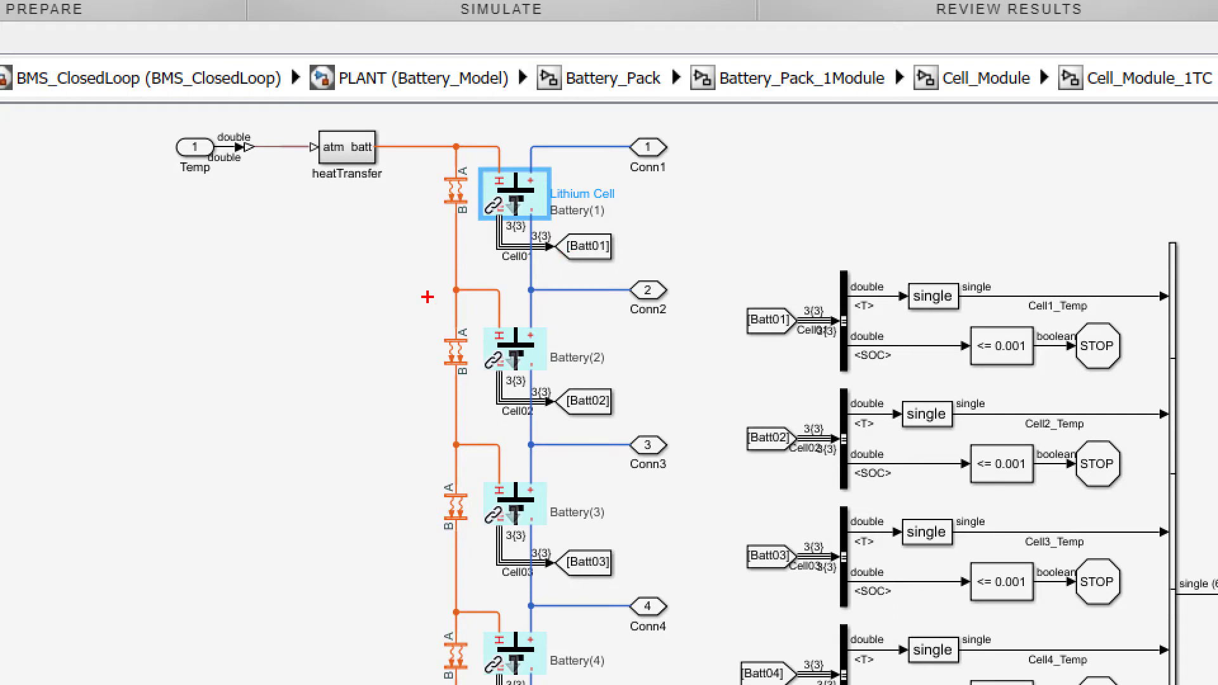
drag(427, 297, 482, 419)
drag(429, 471, 478, 560)
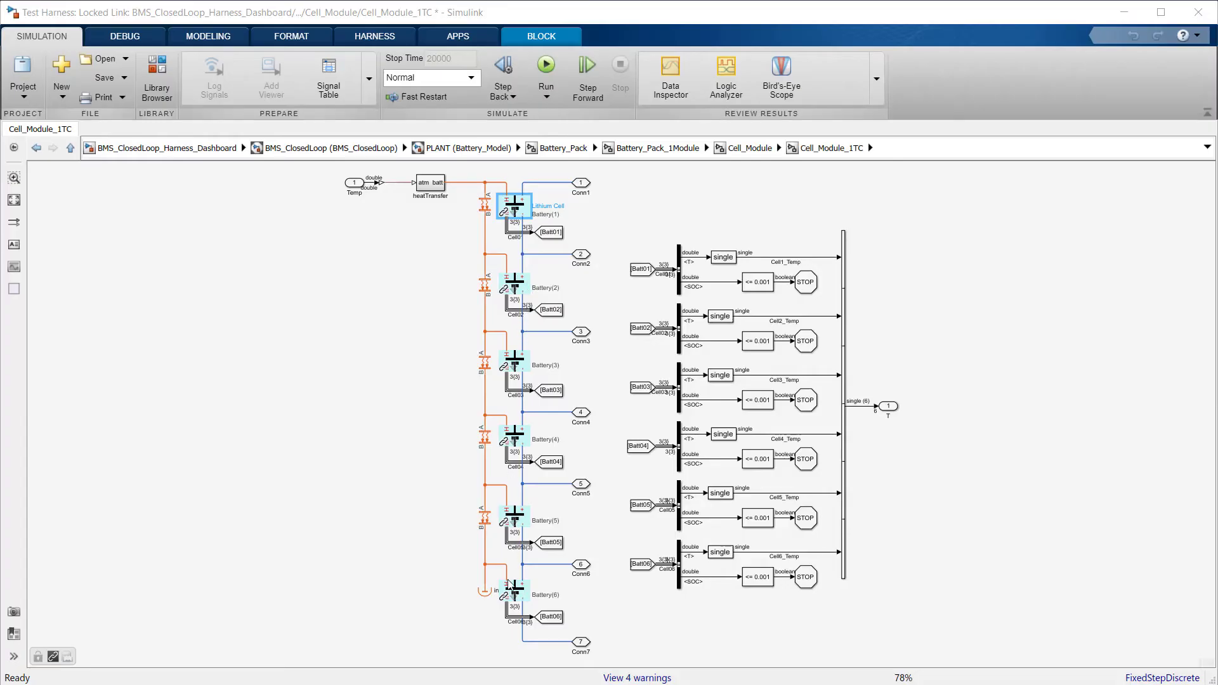
drag(471, 563, 540, 618)
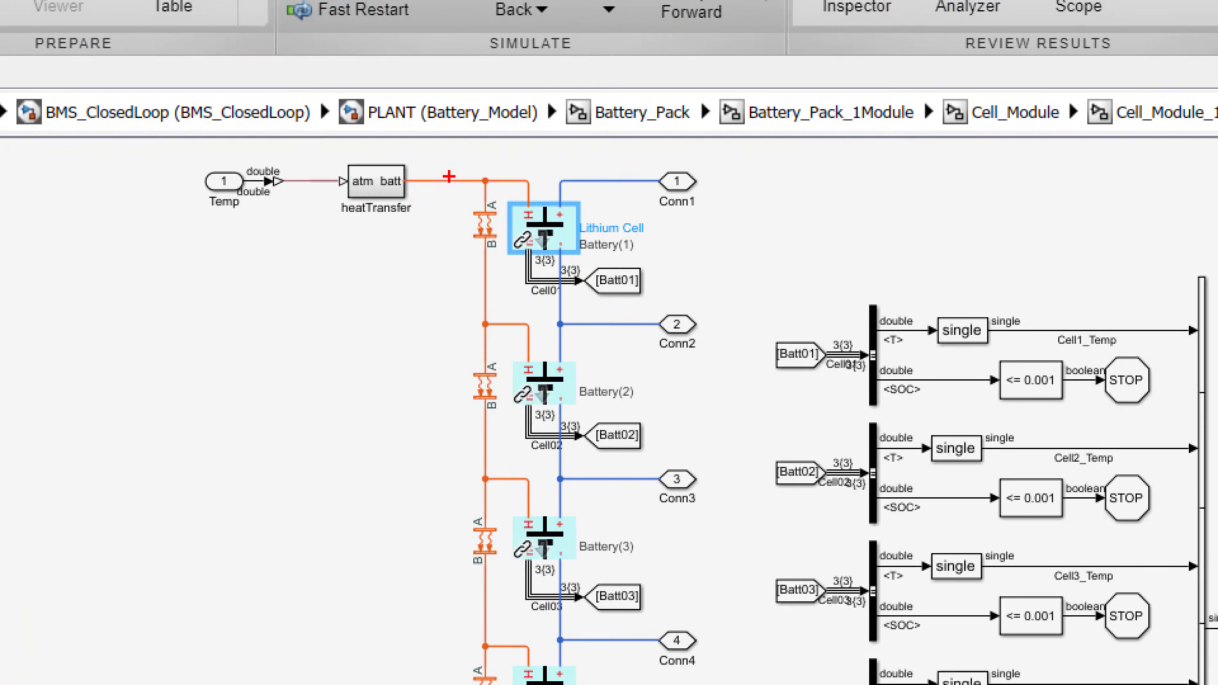
drag(449, 176, 671, 310)
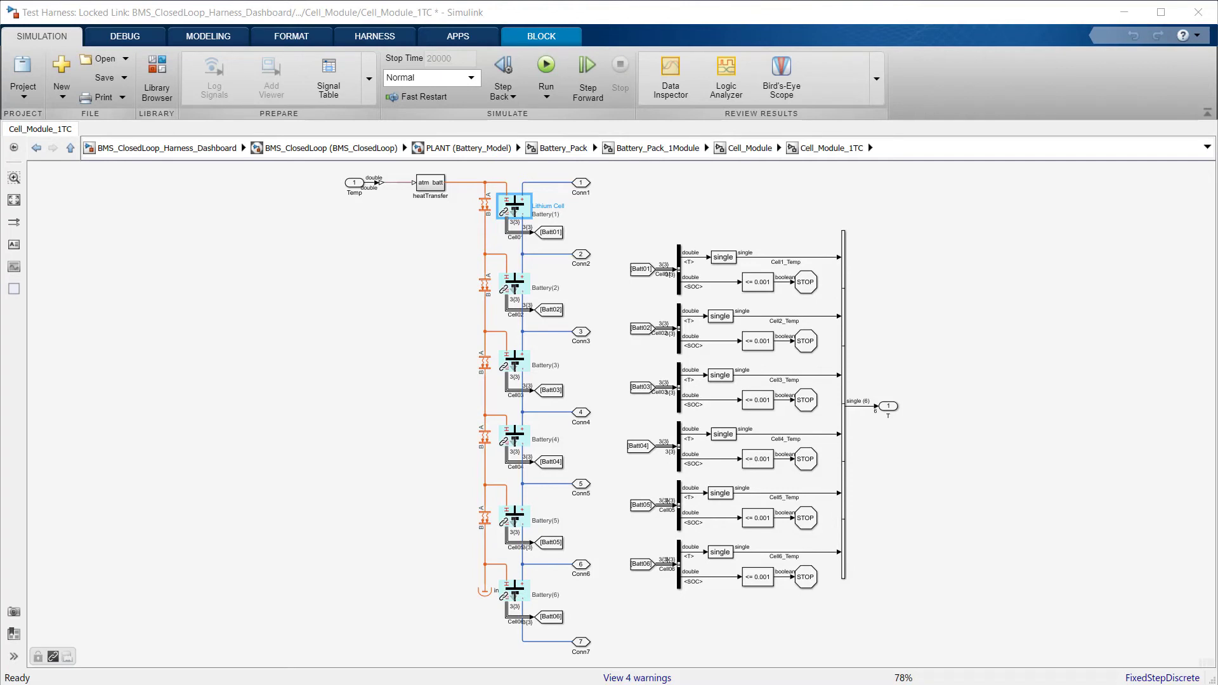
- Open the Lithium Cell subsystem and view resistor R0's block parameters
double_click(514, 216)
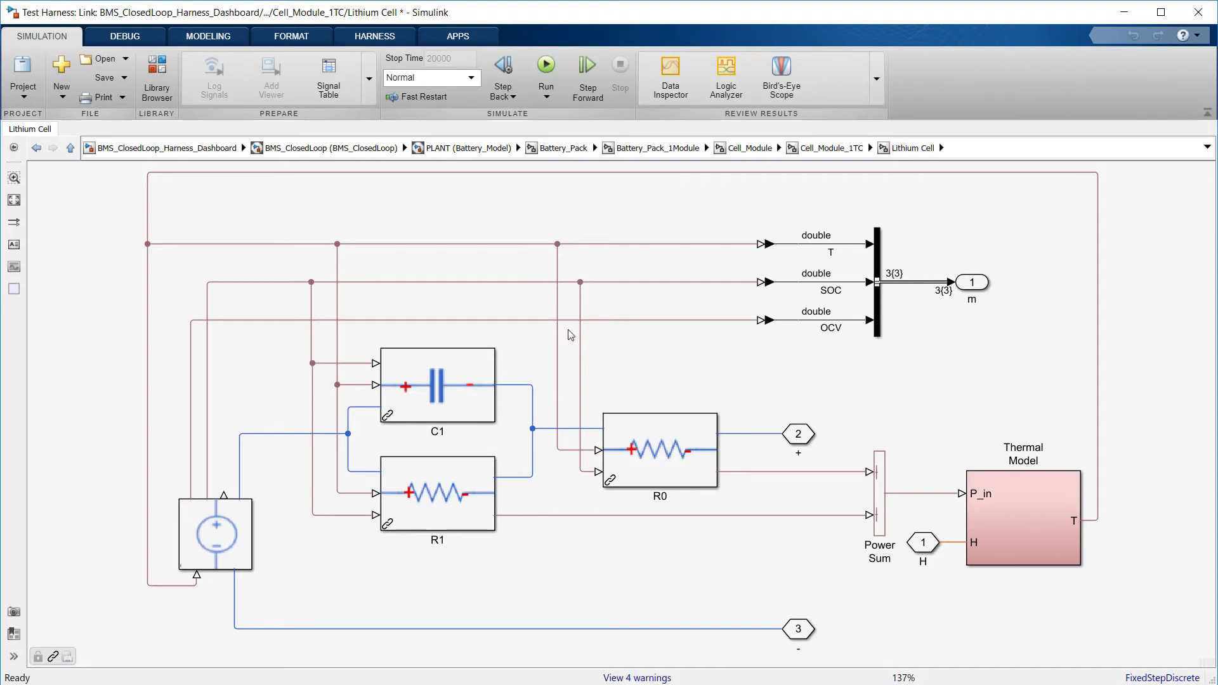
double_click(653, 451)
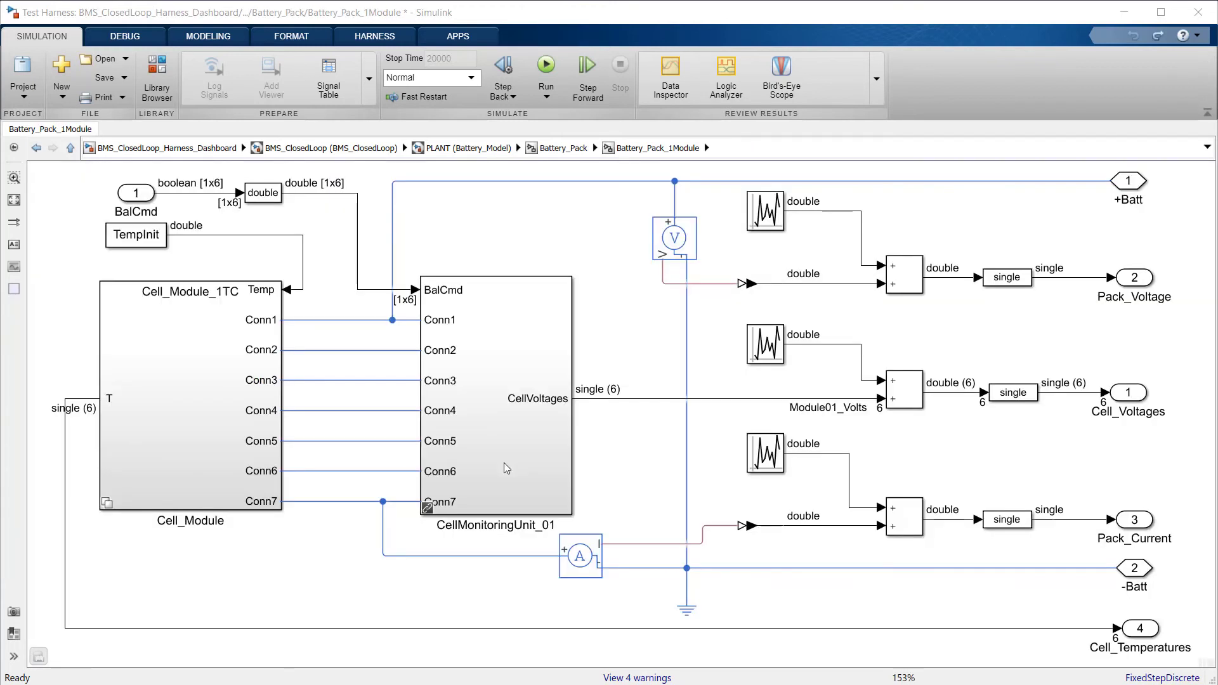
- Open CellMonitoringUnit_01, zoom in, and mark the first cell's balancing switch
click(504, 463)
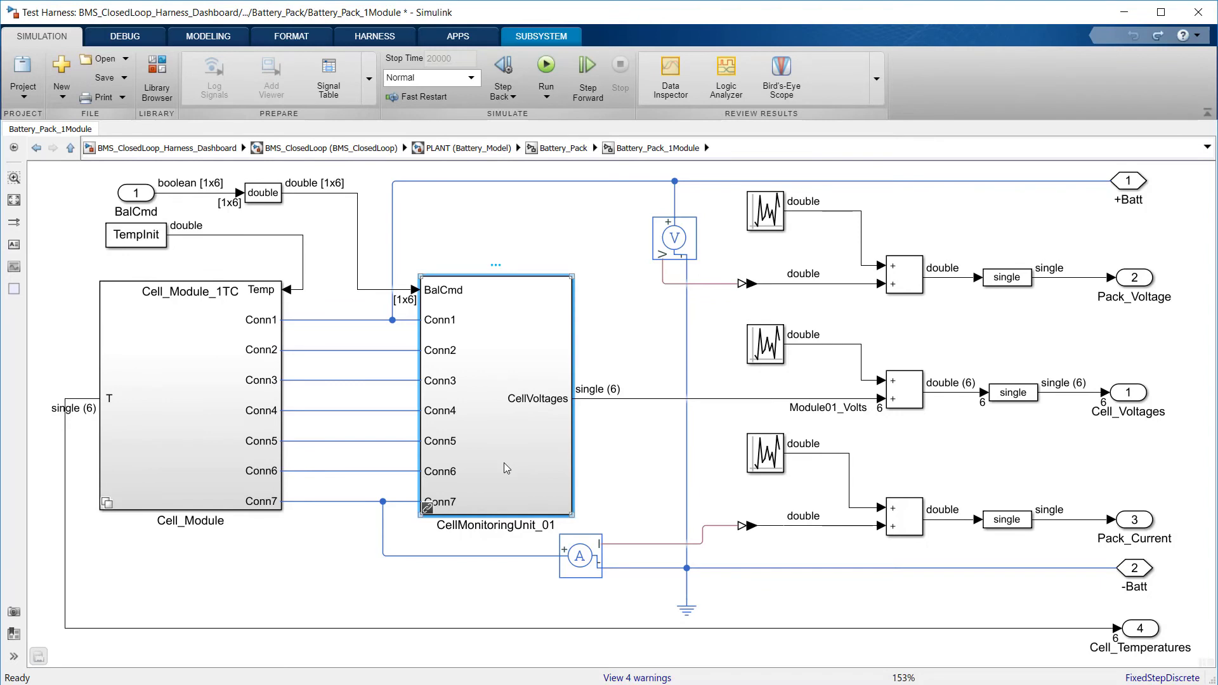
double_click(504, 464)
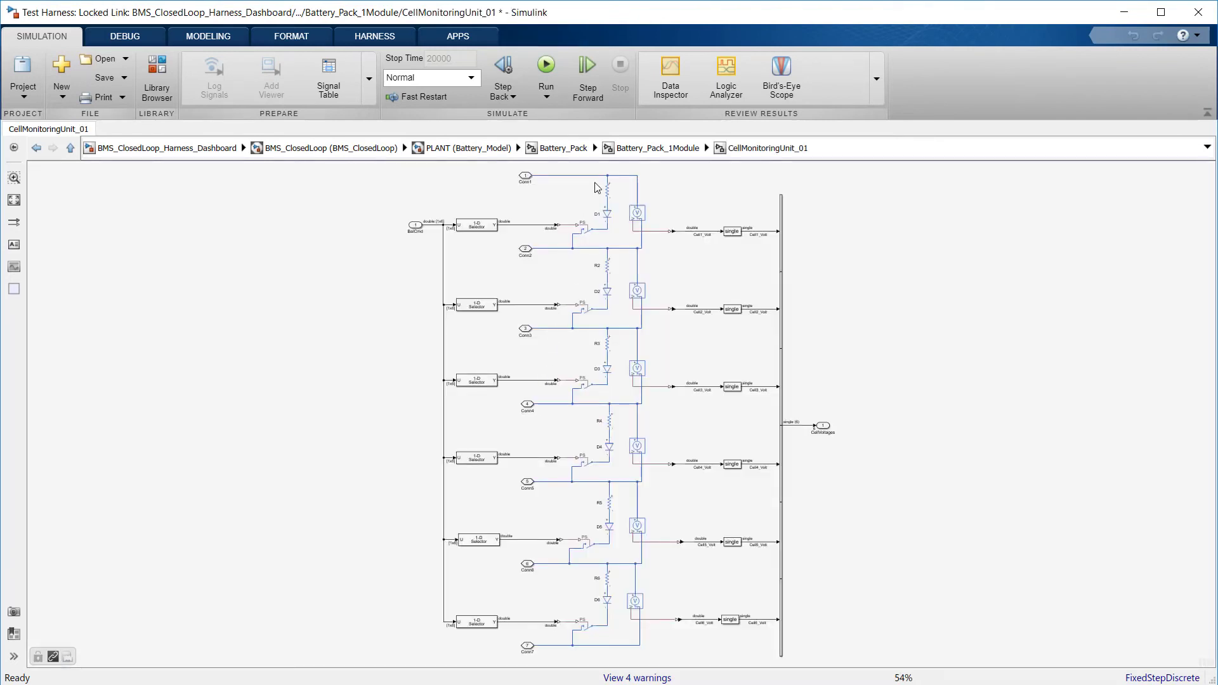
scroll(596, 188, up, 5)
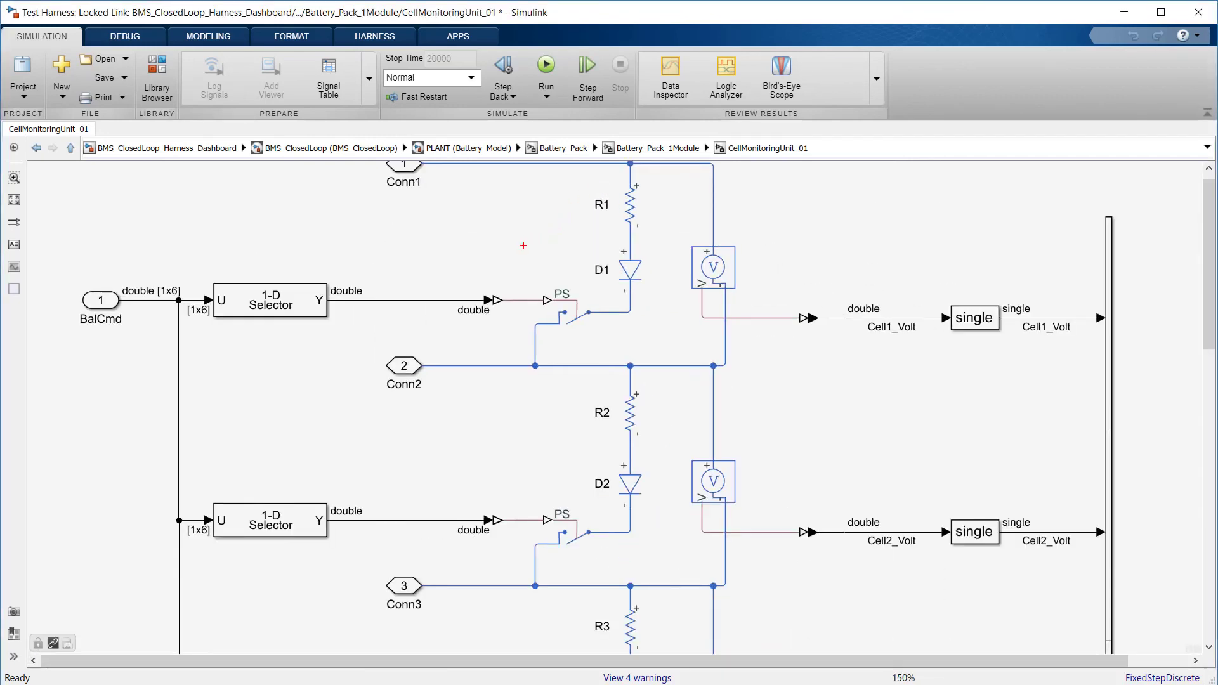
drag(514, 261, 605, 386)
drag(512, 260, 605, 386)
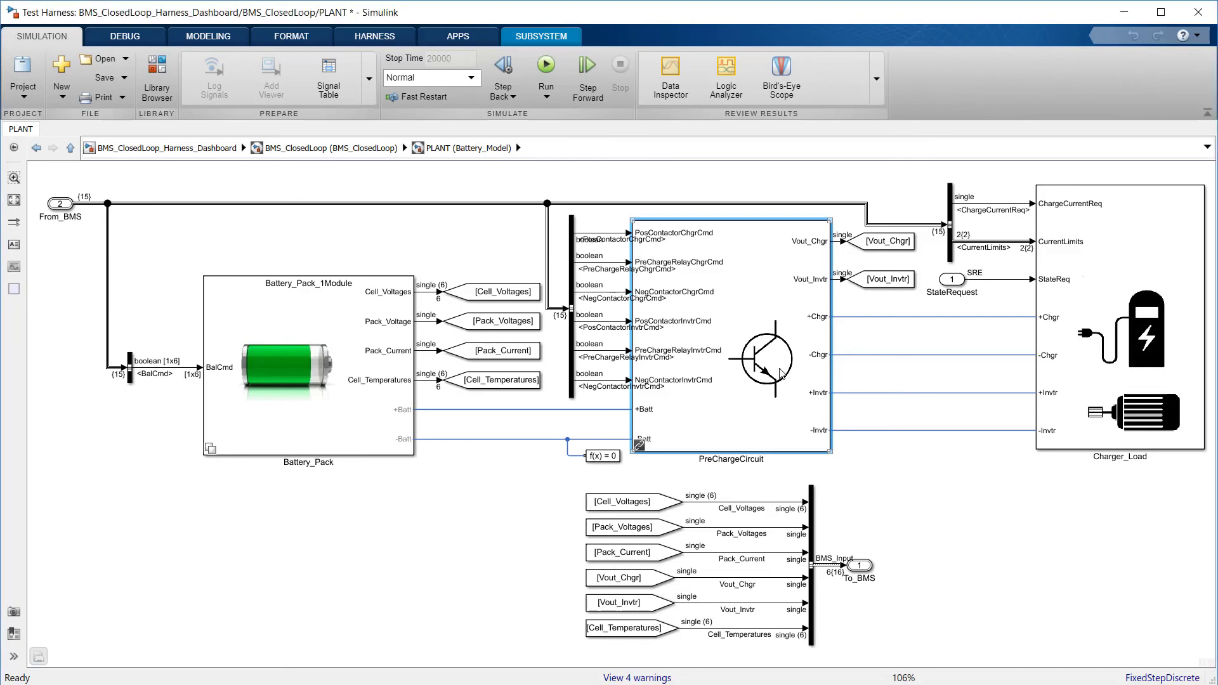
double_click(781, 373)
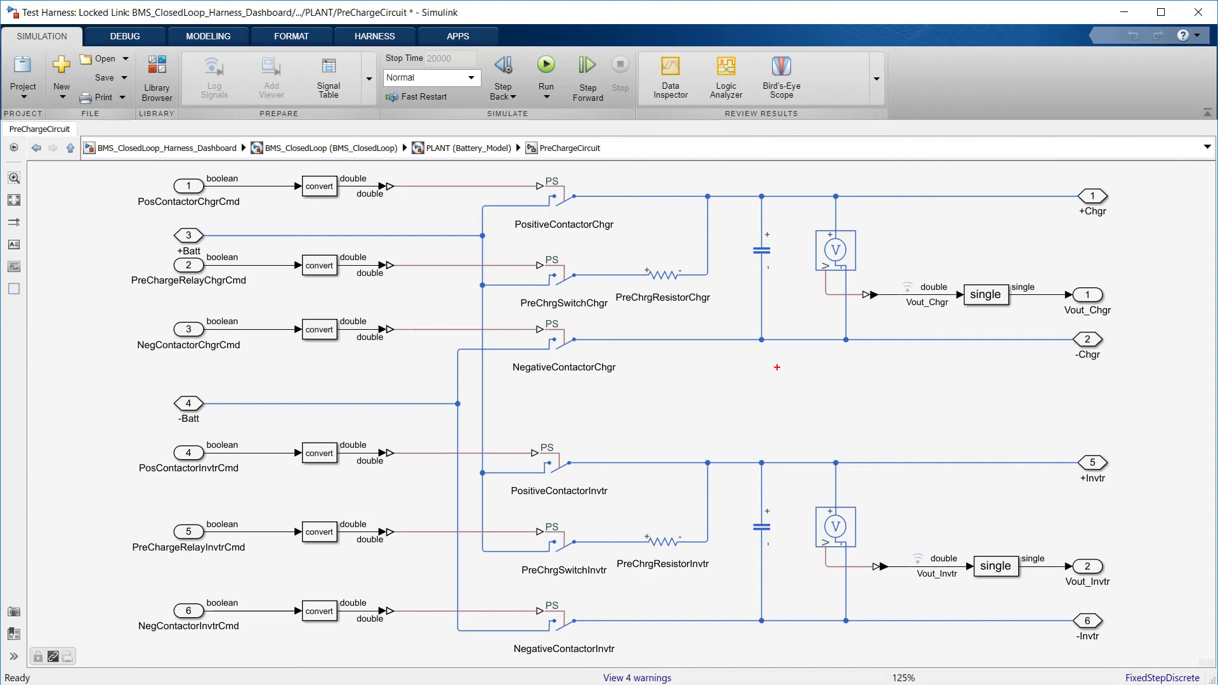
drag(623, 248, 697, 317)
drag(618, 520, 696, 571)
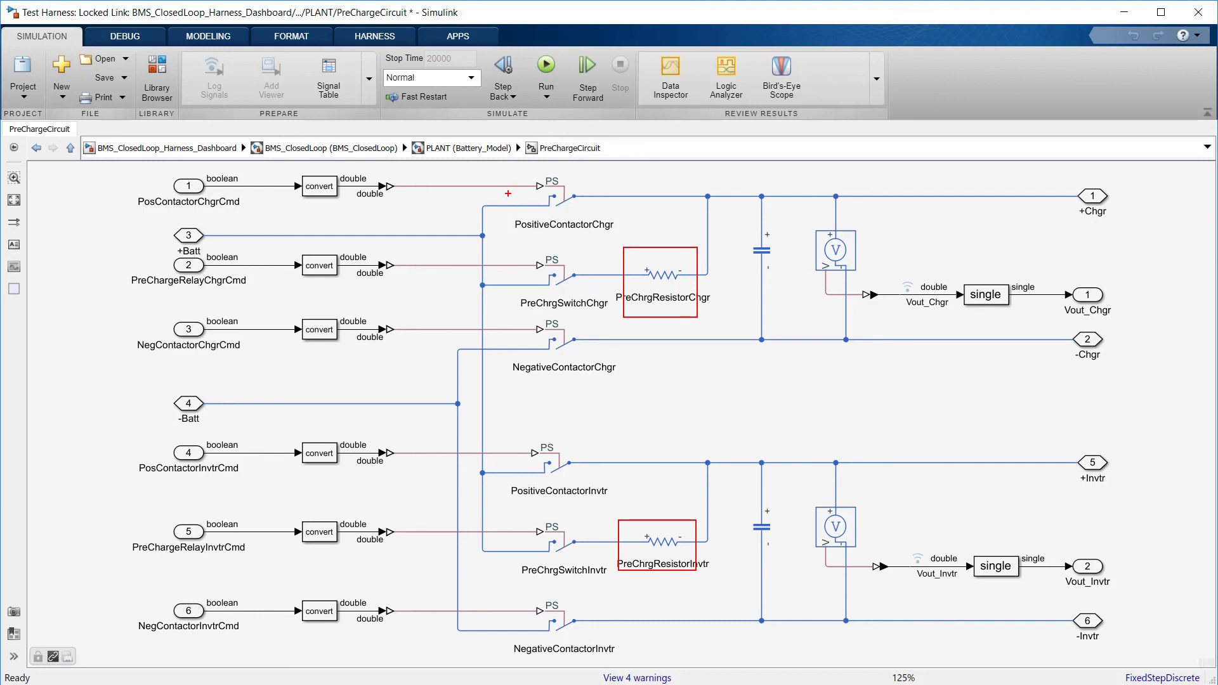
key(Escape)
key(Escape)
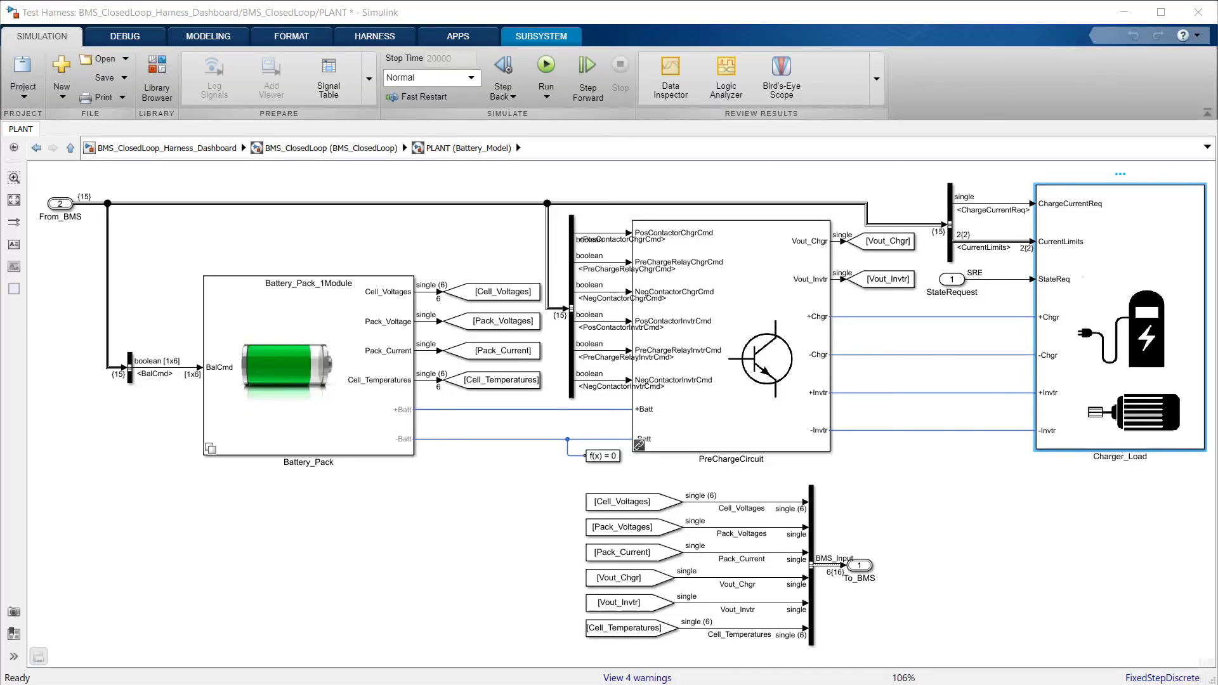
- Select and mark the Charger_Load block, clear the mark, then open Charger_Load
click(1091, 315)
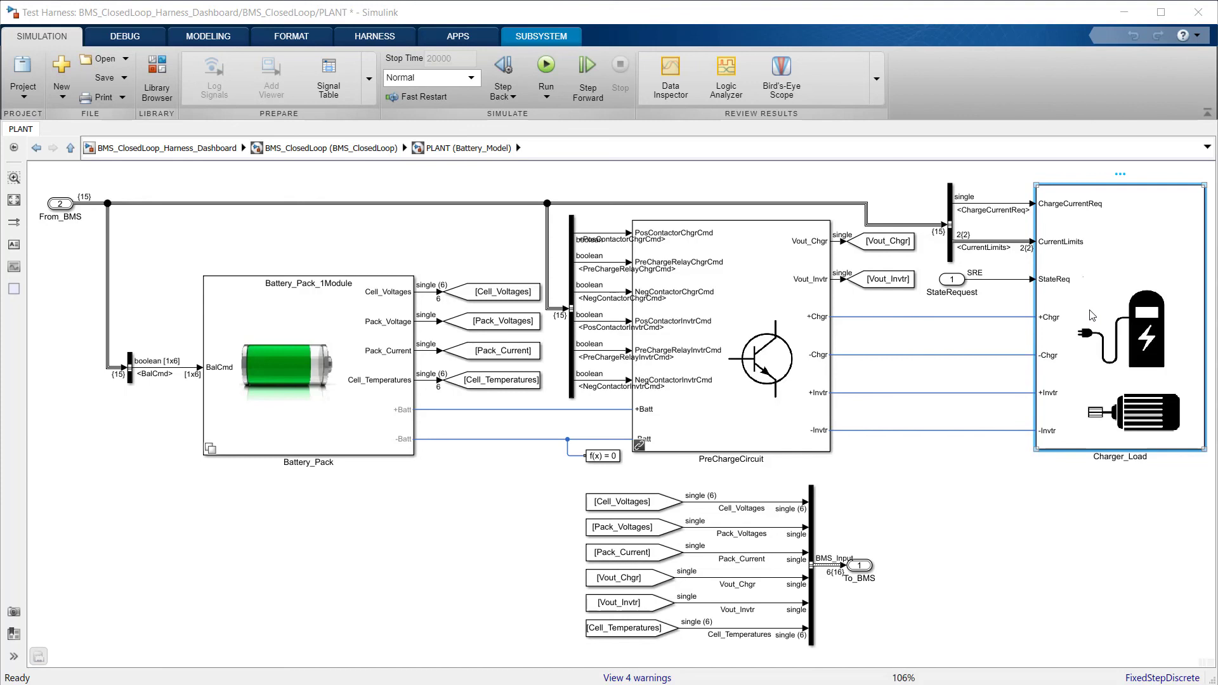
drag(999, 154, 1216, 496)
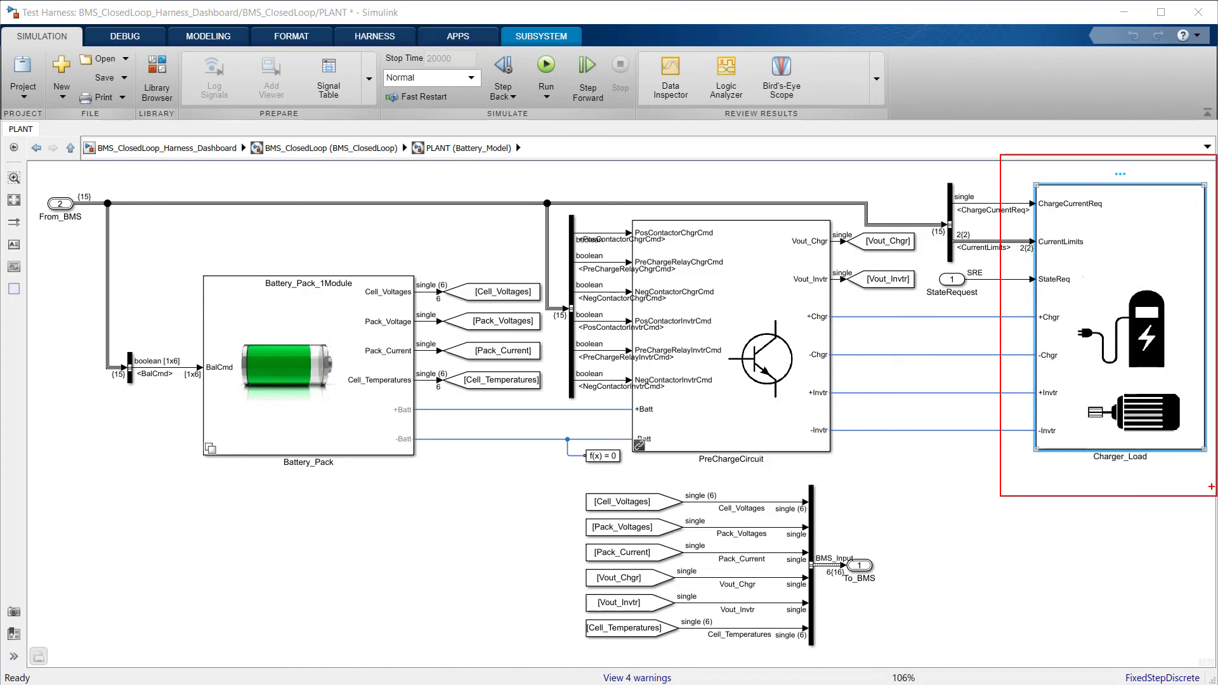
key(Escape)
double_click(1071, 235)
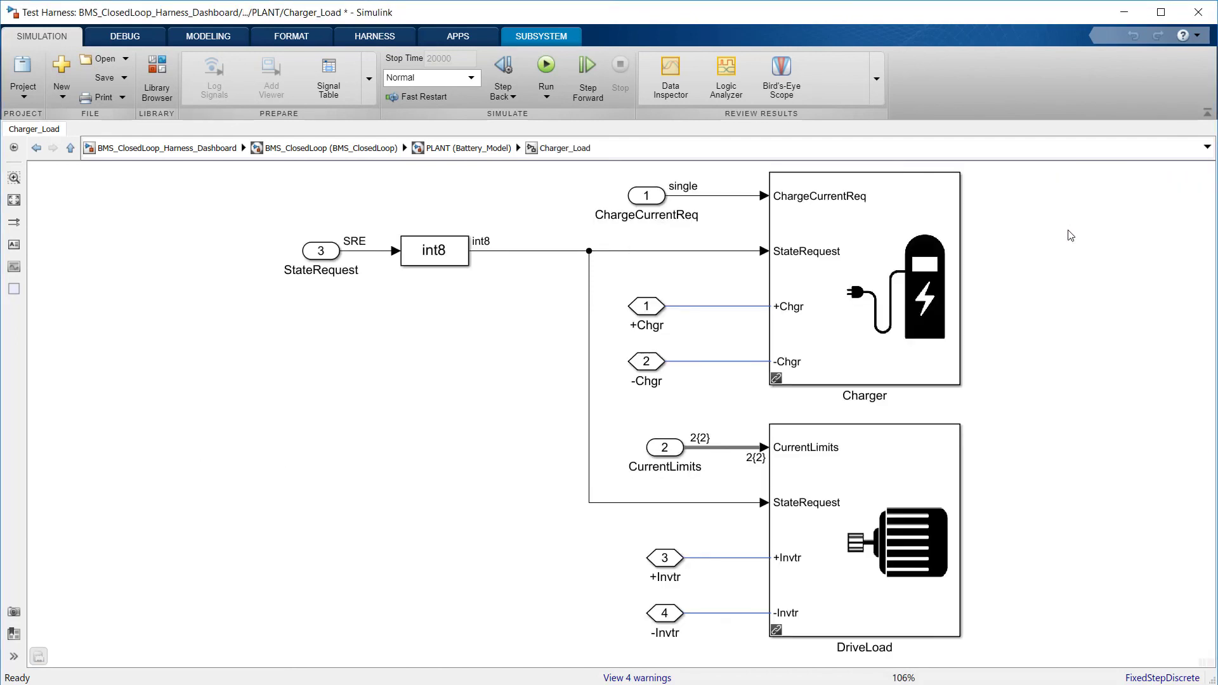